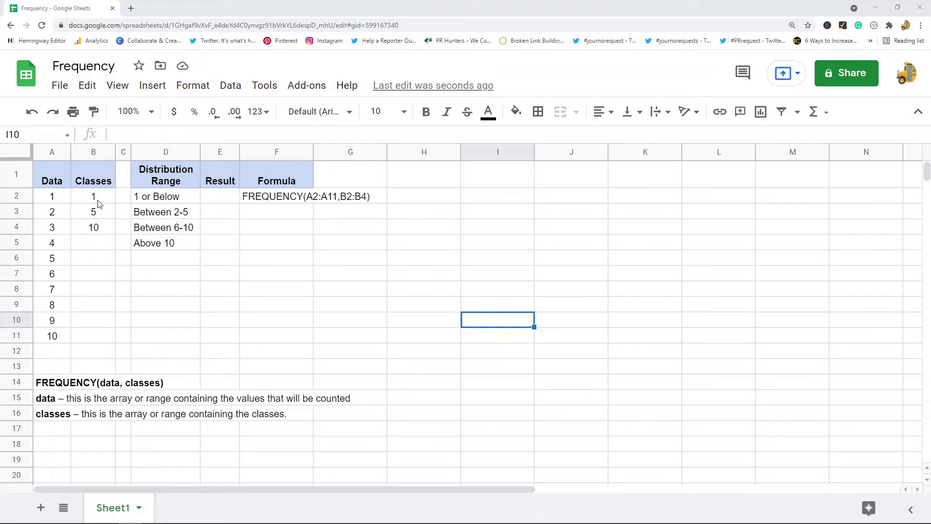
Highlight the classes B2:B4, the data A2:A11 and the four distribution ranges D2:D5.
{"action": "left_click_drag", "start_coordinate": [97, 200], "coordinate": [99, 228]}
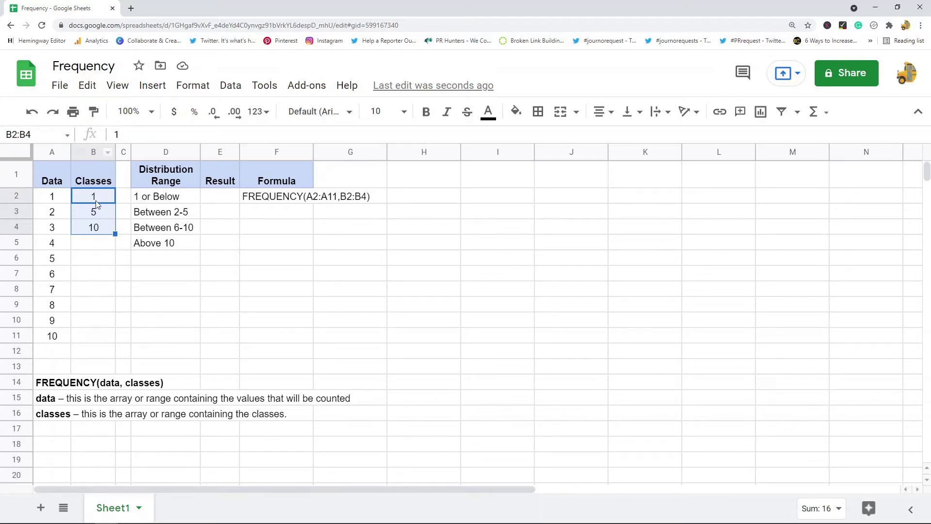
{"action": "left_click", "coordinate": [100, 257]}
{"action": "left_click_drag", "start_coordinate": [94, 196], "coordinate": [95, 232]}
{"action": "left_click_drag", "start_coordinate": [54, 198], "coordinate": [55, 337]}
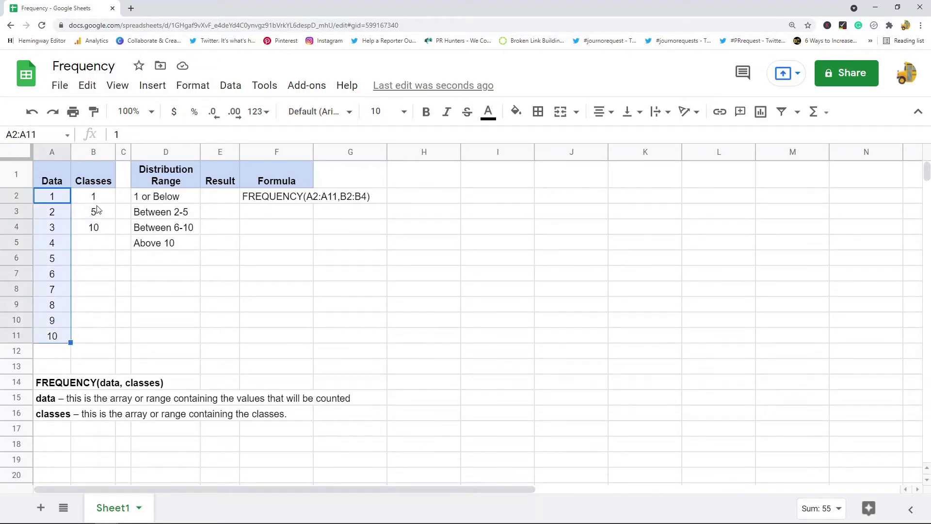
{"action": "left_click", "coordinate": [151, 202]}
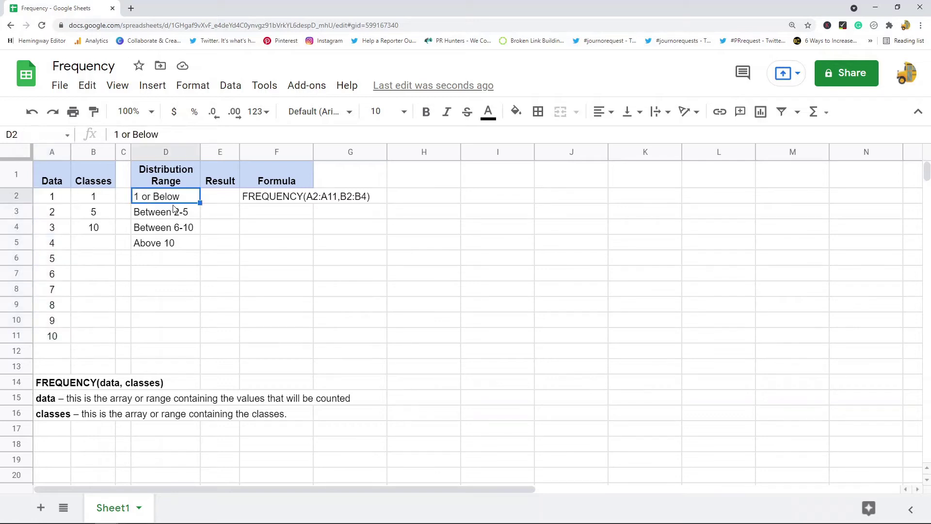
{"action": "left_click", "coordinate": [95, 203]}
{"action": "left_click", "coordinate": [174, 203]}
{"action": "left_click", "coordinate": [155, 215]}
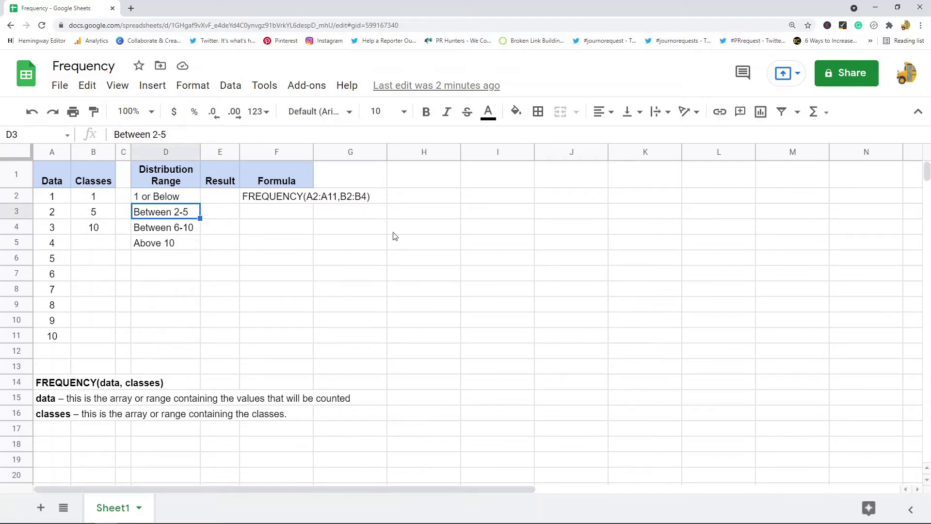
{"action": "left_click", "coordinate": [175, 232]}
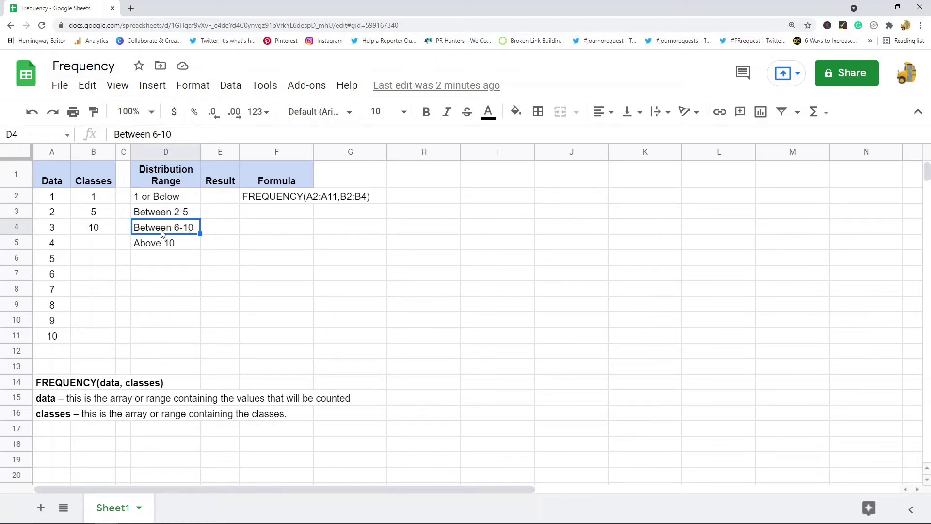
{"action": "left_click", "coordinate": [174, 248]}
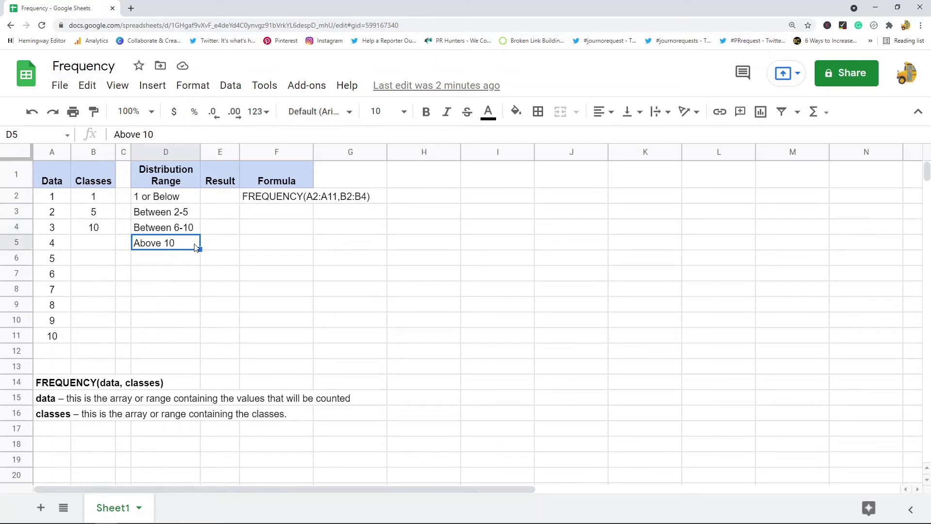
{"action": "left_click_drag", "start_coordinate": [161, 194], "coordinate": [155, 252]}
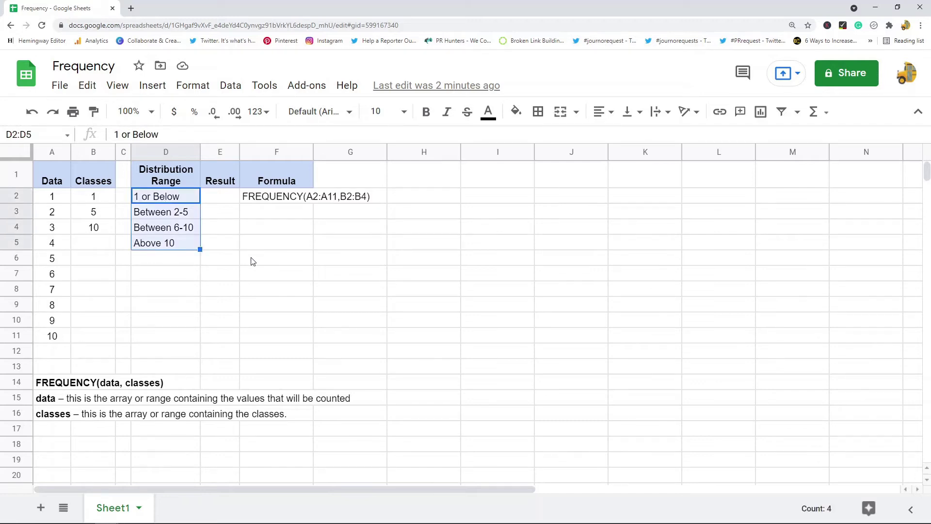
Compare the class limits in B2:B4 with the Above 10 range and the column A data.
{"action": "left_click", "coordinate": [97, 200]}
{"action": "left_click_drag", "start_coordinate": [99, 220], "coordinate": [101, 235]}
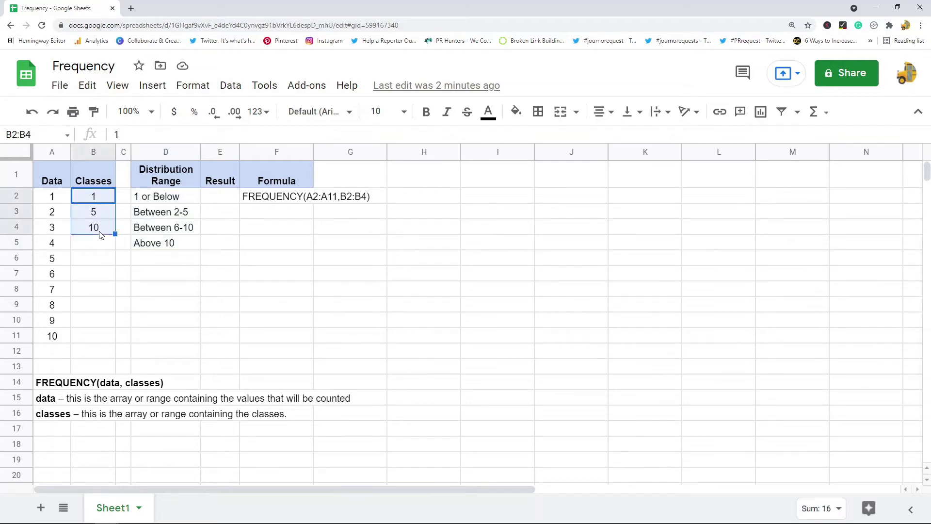
{"action": "left_click", "coordinate": [164, 246]}
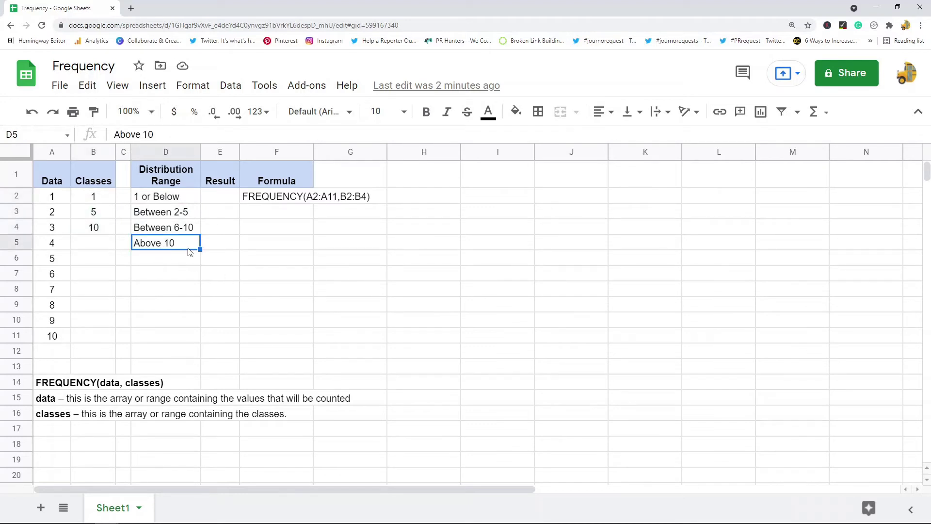
{"action": "left_click", "coordinate": [94, 232]}
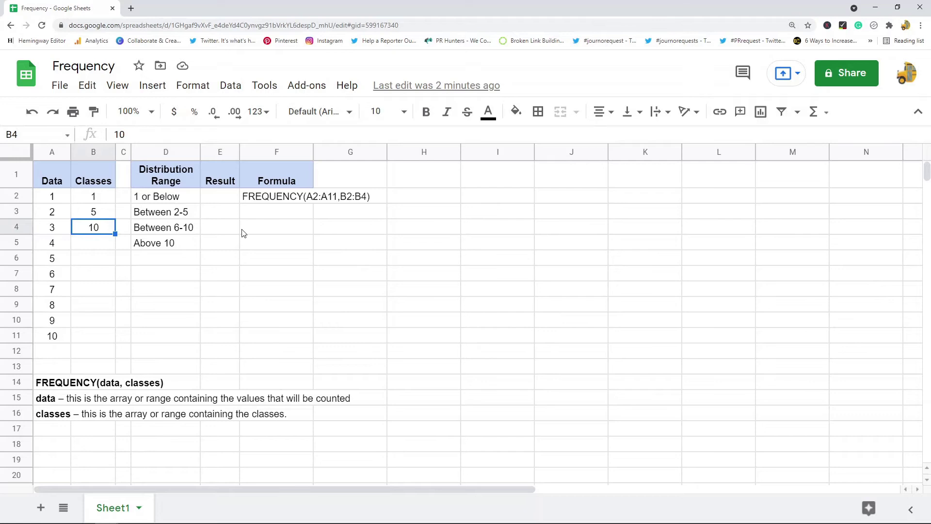
{"action": "left_click", "coordinate": [80, 386]}
{"action": "left_click", "coordinate": [168, 334]}
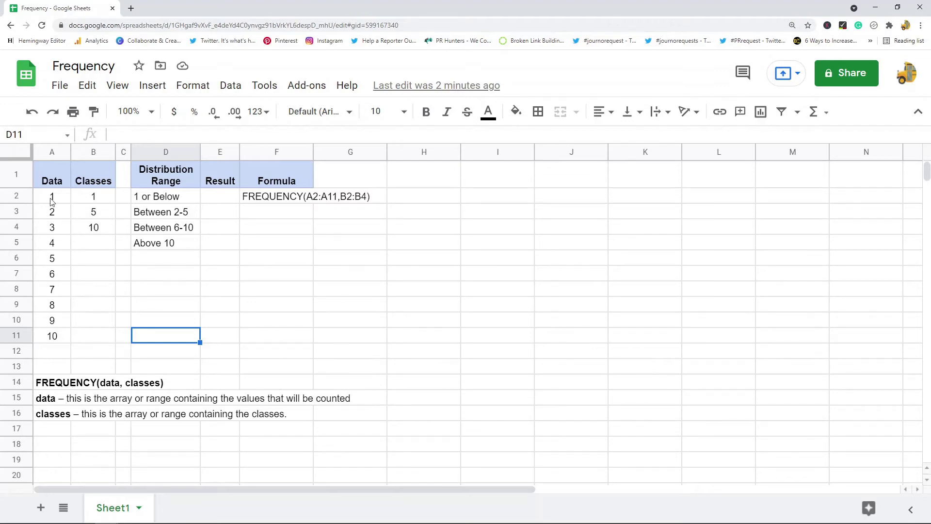
{"action": "left_click_drag", "start_coordinate": [51, 198], "coordinate": [56, 340]}
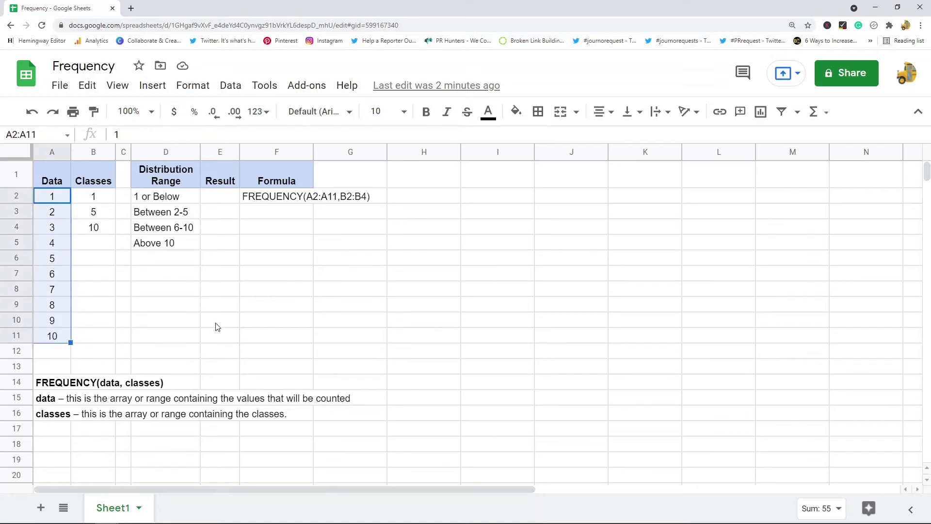
{"action": "left_click", "coordinate": [53, 418]}
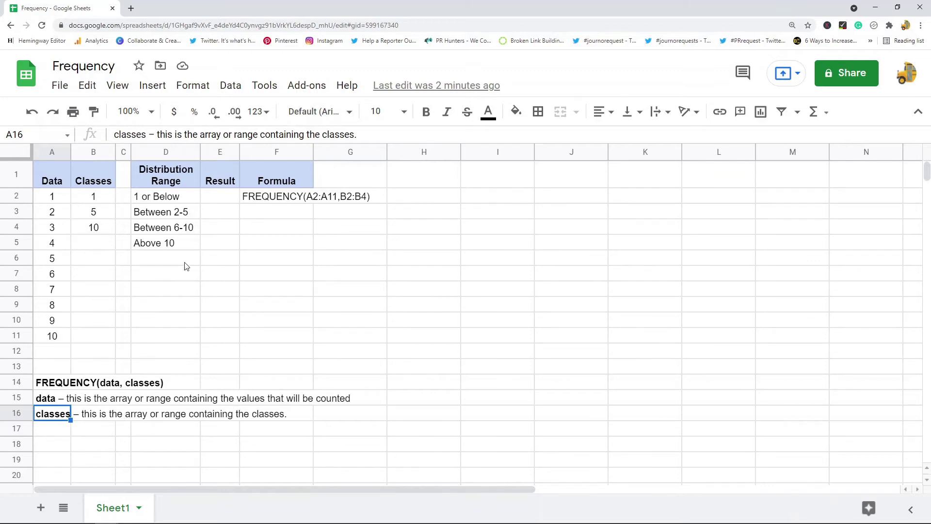
{"action": "left_click_drag", "start_coordinate": [111, 197], "coordinate": [107, 230]}
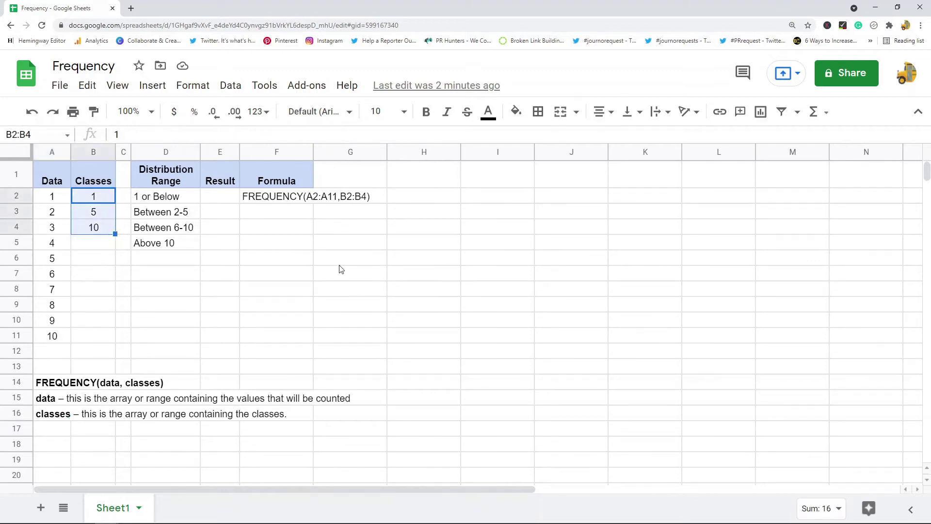
Enter =FREQUENCY(A2:A11,B2:B4) in E2, returning counts 1, 4, 5, 0.
{"action": "left_click", "coordinate": [234, 202]}
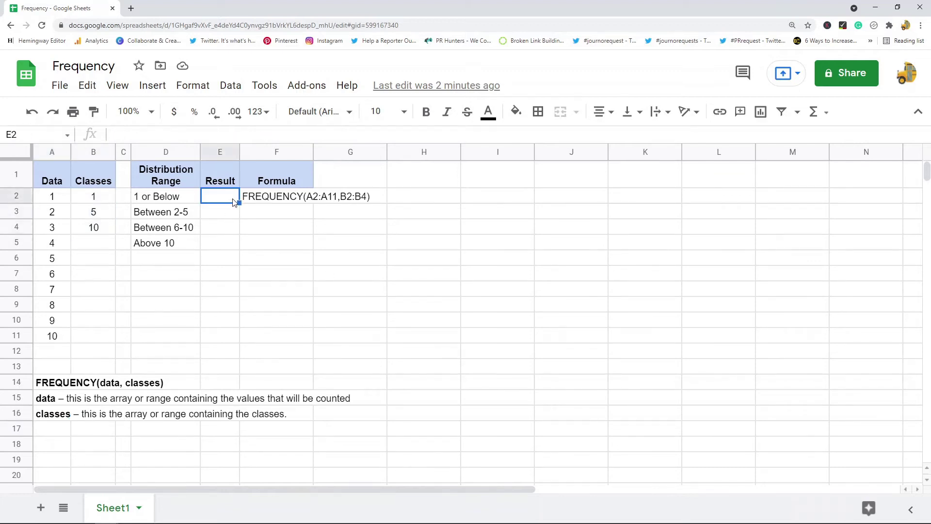
{"action": "type", "text": "=fre"}
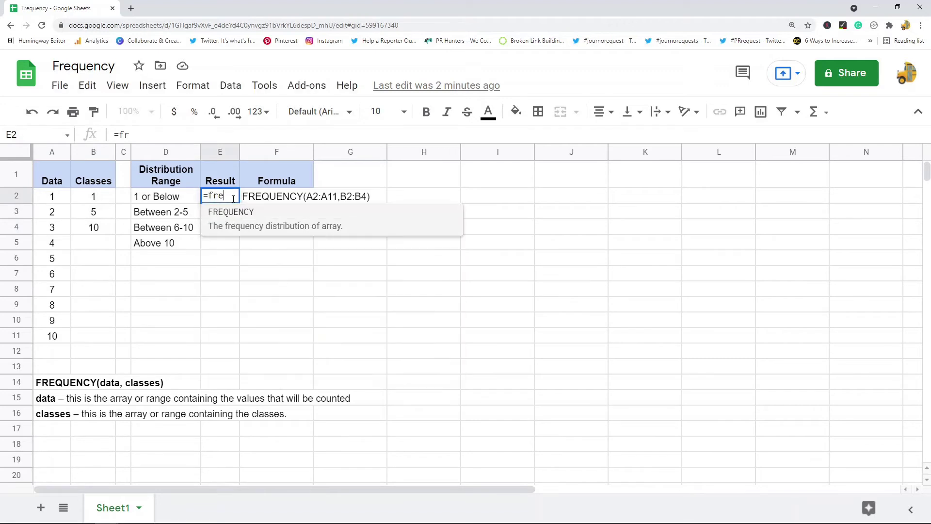
{"action": "type", "text": "quen"}
{"action": "key", "text": "Tab"}
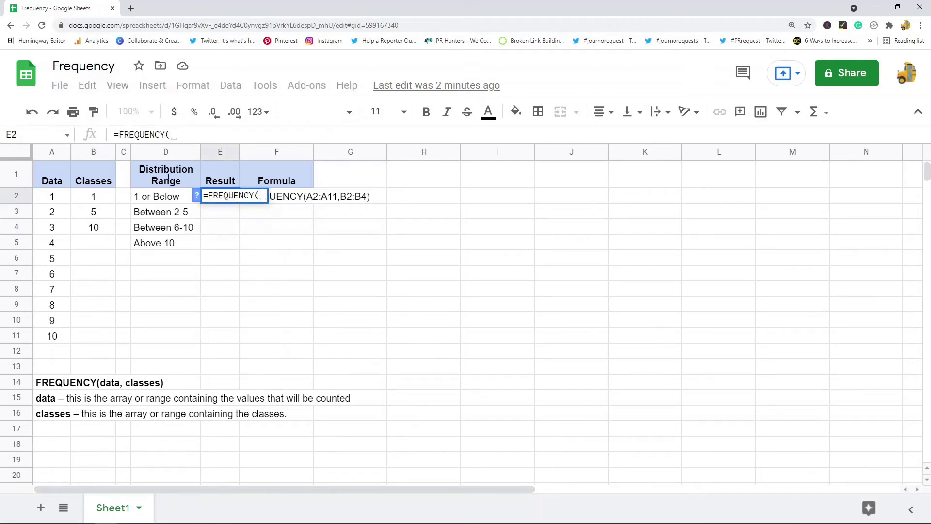
{"action": "left_click_drag", "start_coordinate": [59, 196], "coordinate": [53, 336]}
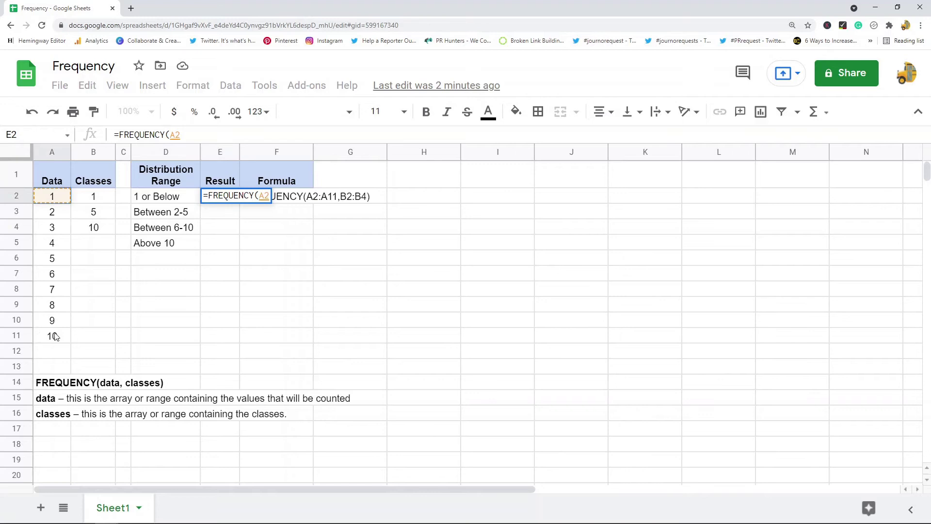
{"action": "left_click", "coordinate": [205, 133]}
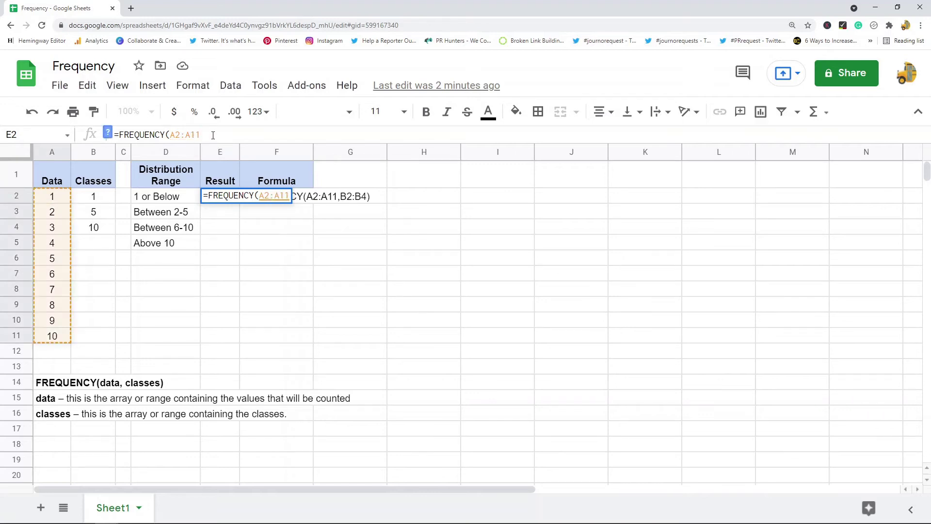
{"action": "type", "text": ","}
{"action": "left_click", "coordinate": [73, 197]}
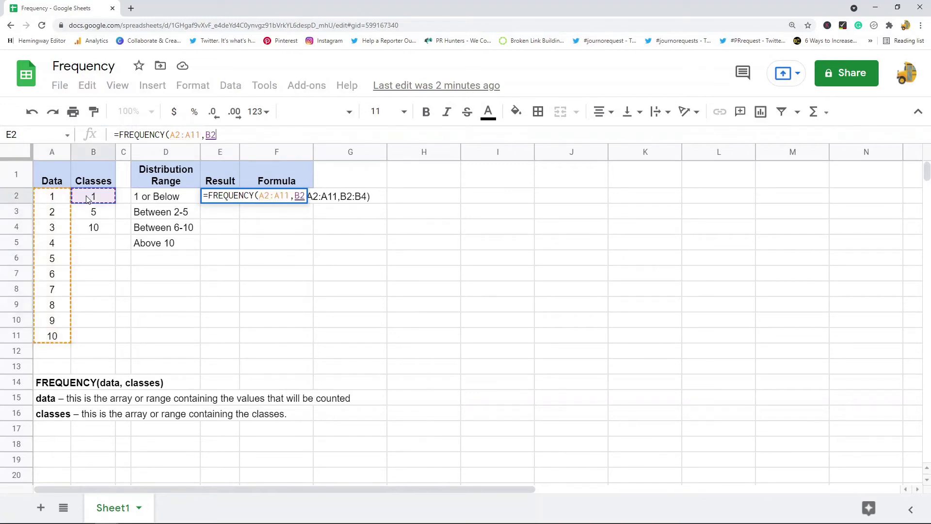
{"action": "left_click_drag", "start_coordinate": [98, 233], "coordinate": [97, 228]}
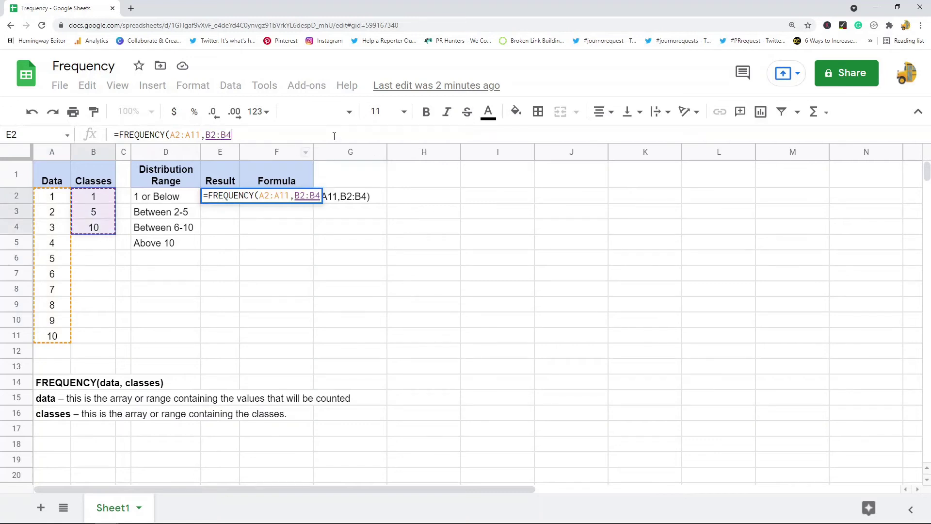
{"action": "type", "text": ")"}
{"action": "key", "text": "Return"}
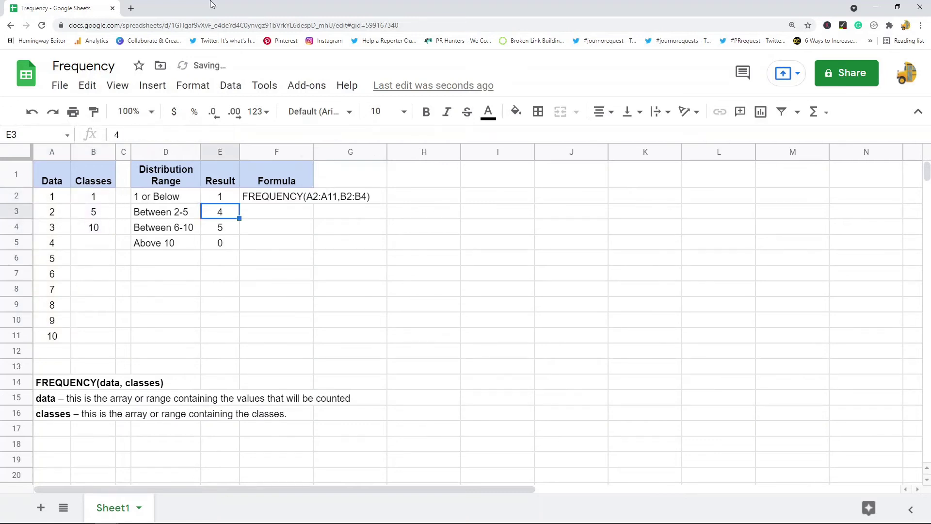
Fill A2 and the 1 or Below label in D2 light blue.
{"action": "left_click", "coordinate": [178, 200]}
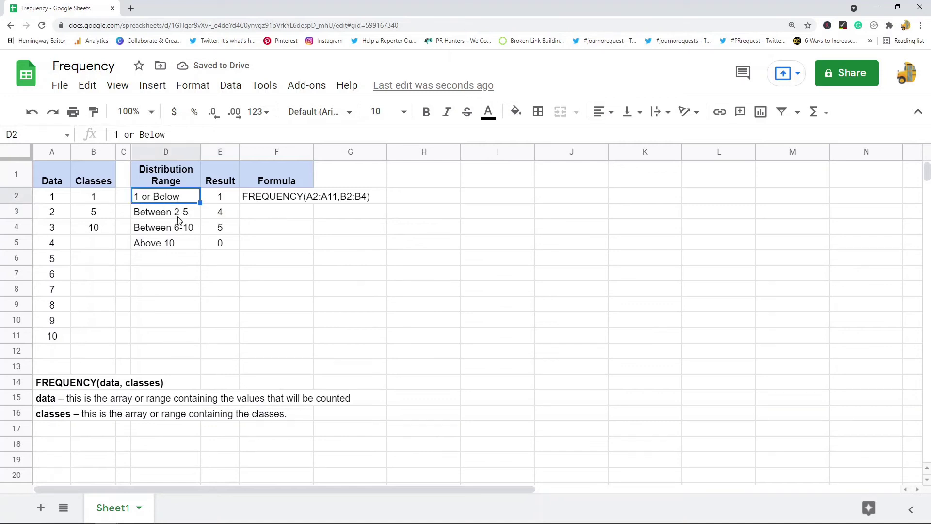
{"action": "left_click", "coordinate": [222, 202]}
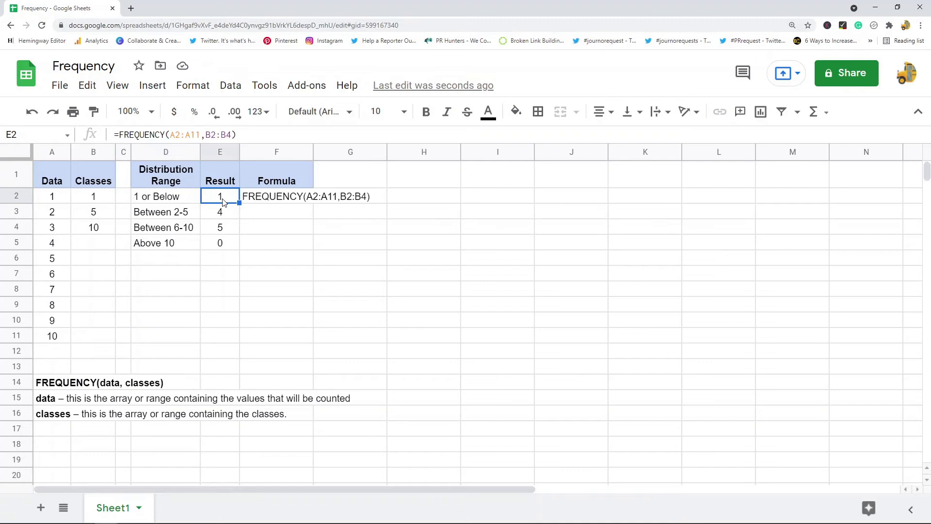
{"action": "left_click", "coordinate": [63, 199]}
{"action": "left_click", "coordinate": [517, 113]}
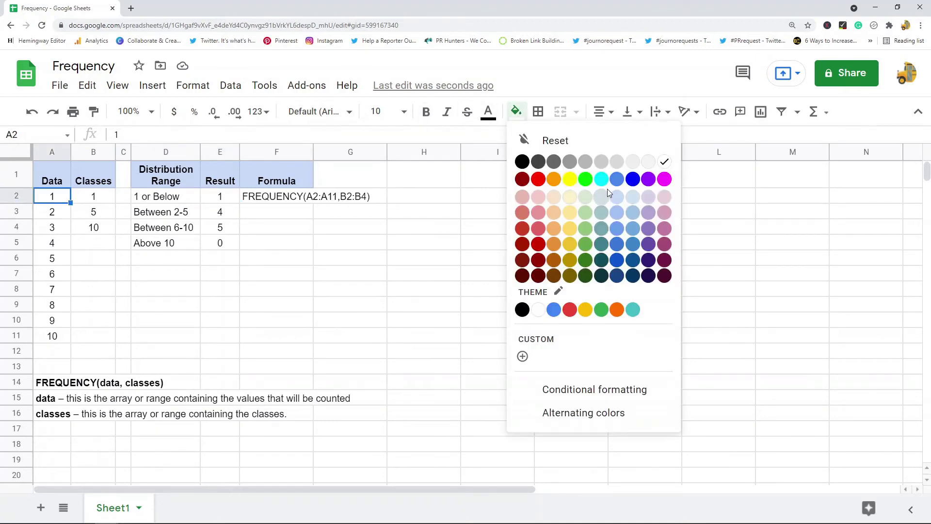
{"action": "left_click", "coordinate": [616, 196]}
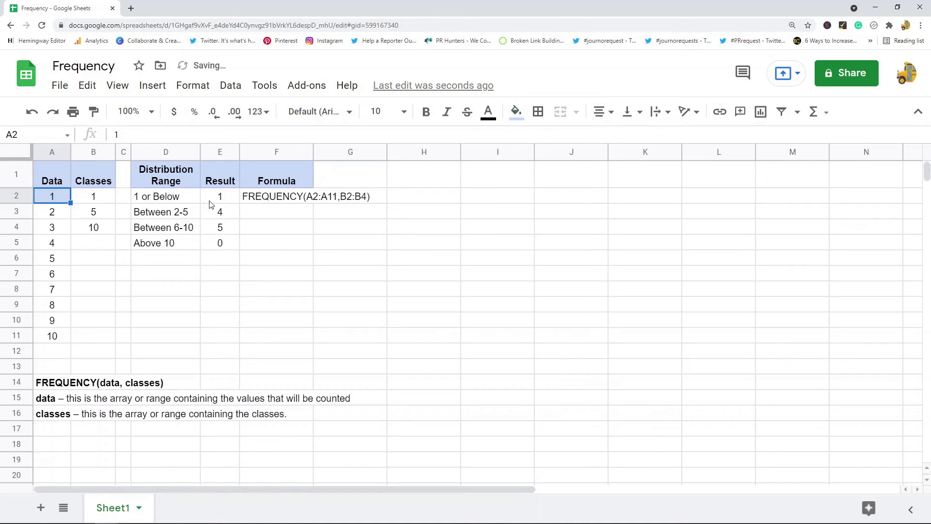
{"action": "left_click", "coordinate": [168, 203]}
{"action": "left_click", "coordinate": [516, 111]}
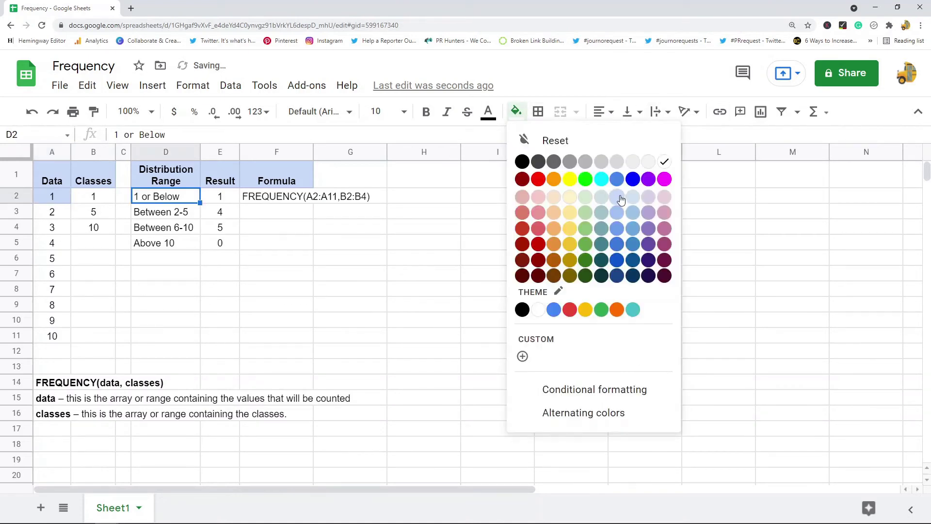
{"action": "left_click", "coordinate": [618, 199]}
{"action": "left_click", "coordinate": [257, 279]}
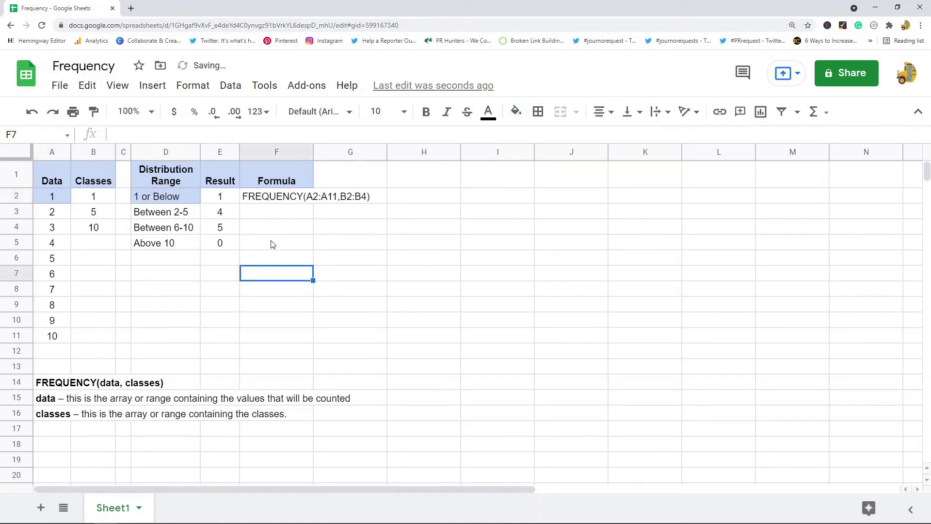
Fill the values 2–5 in A3:A6 and the labels D3:D5 light teal.
{"action": "left_click", "coordinate": [175, 218]}
{"action": "left_click", "coordinate": [221, 219]}
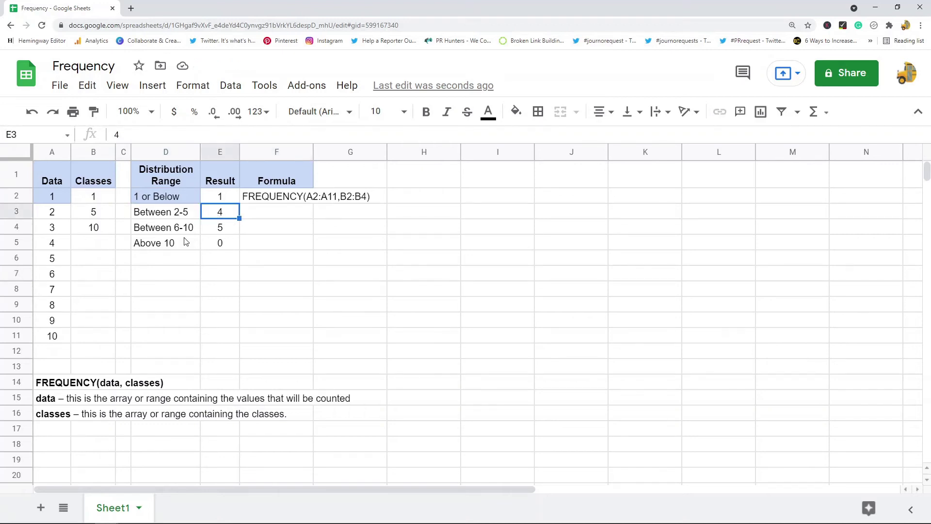
{"action": "left_click_drag", "start_coordinate": [57, 213], "coordinate": [63, 266]}
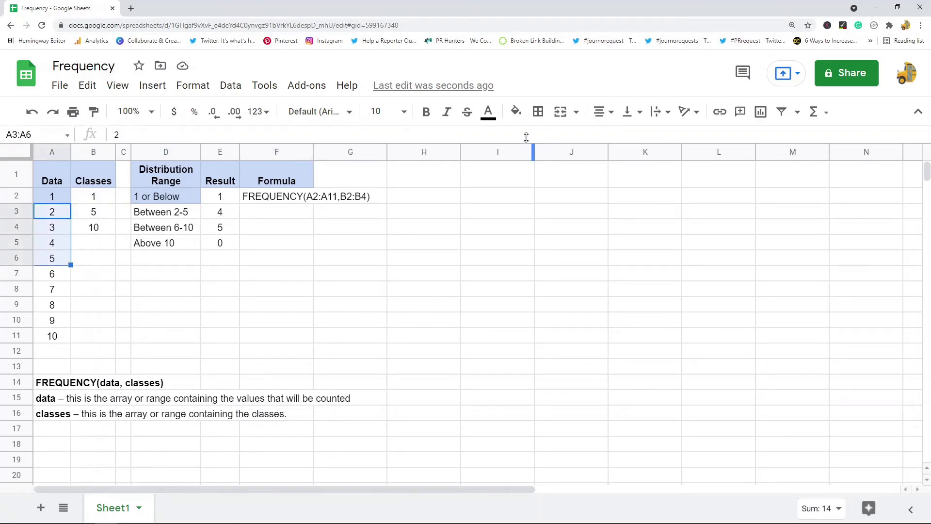
{"action": "left_click", "coordinate": [516, 112]}
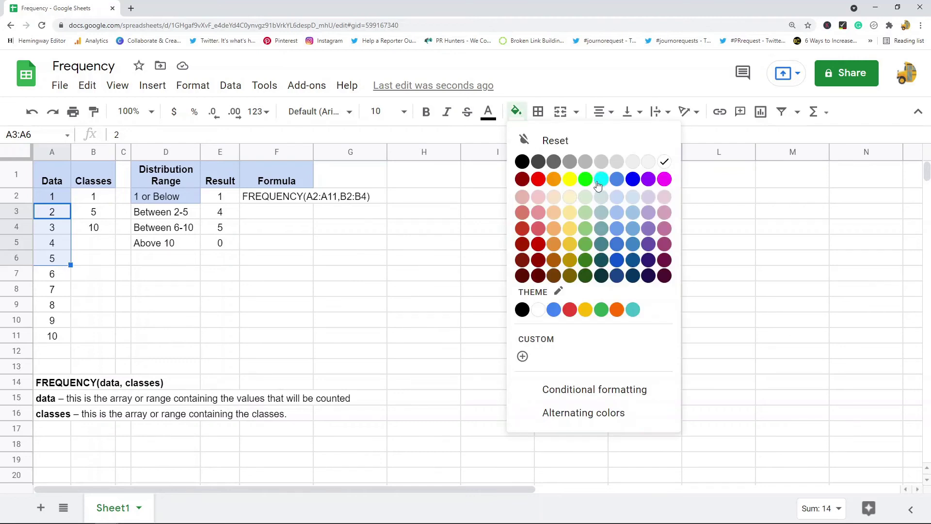
{"action": "left_click", "coordinate": [601, 212]}
{"action": "left_click_drag", "start_coordinate": [147, 216], "coordinate": [158, 248]}
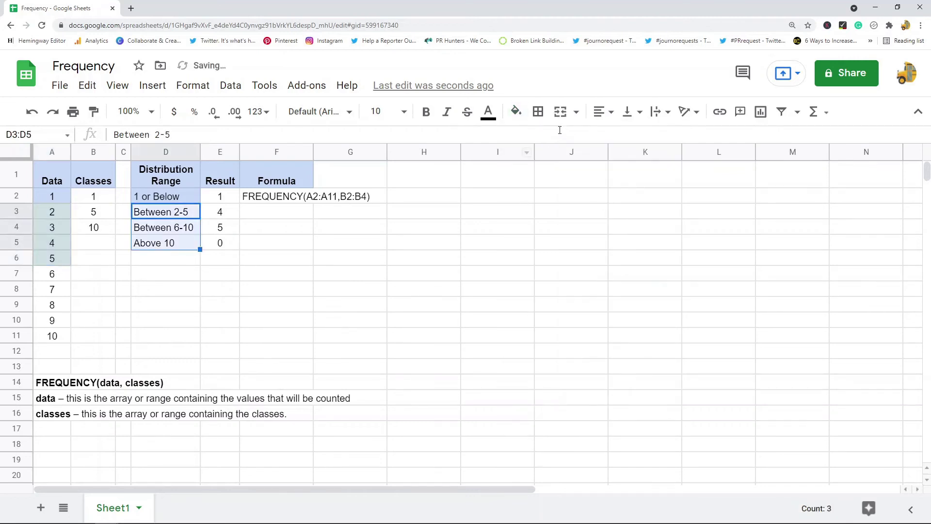
{"action": "left_click", "coordinate": [517, 113]}
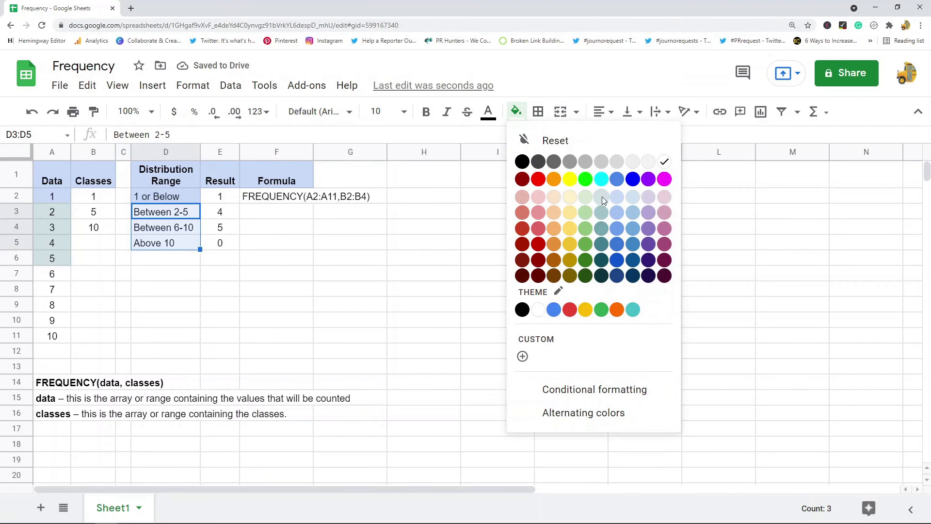
{"action": "left_click", "coordinate": [601, 212]}
{"action": "left_click", "coordinate": [374, 265]}
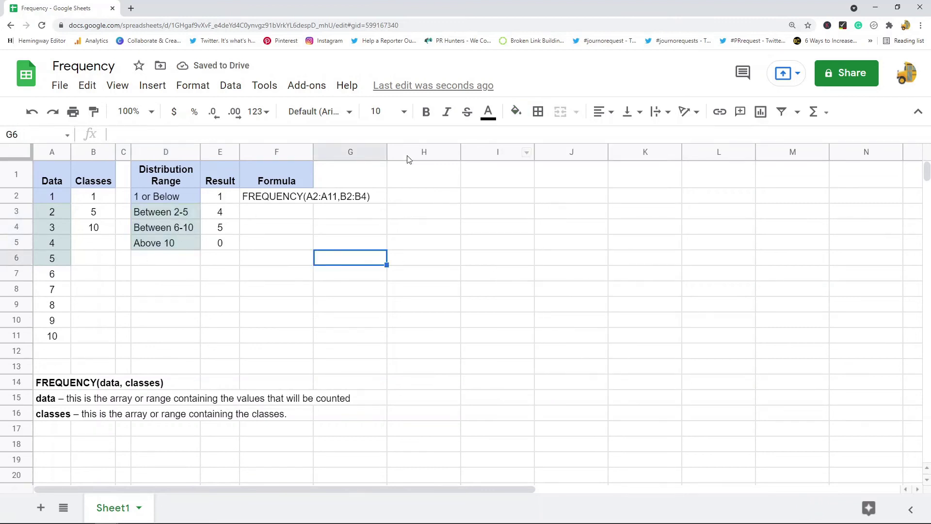
Reset D4:D5 to white so only Between 2-5 stays teal.
{"action": "left_click_drag", "start_coordinate": [191, 228], "coordinate": [190, 242]}
{"action": "left_click", "coordinate": [515, 111]}
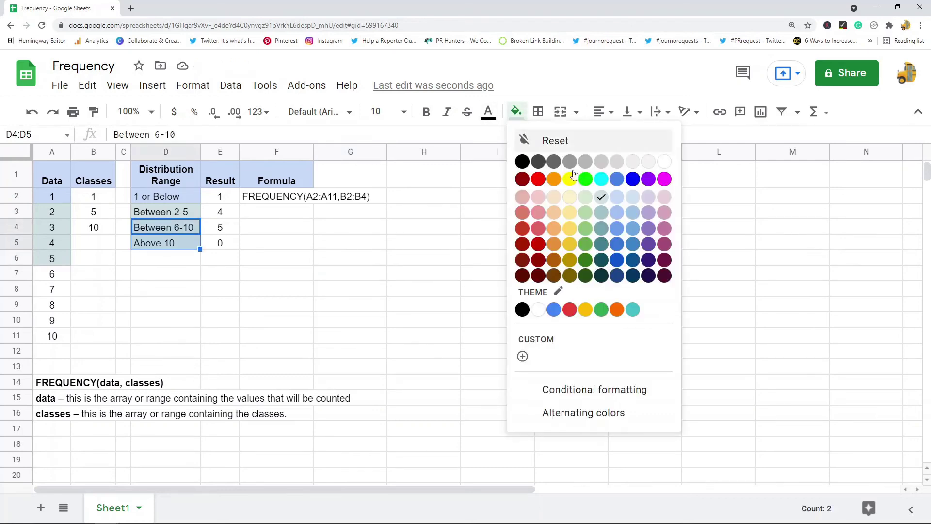
{"action": "left_click", "coordinate": [664, 162]}
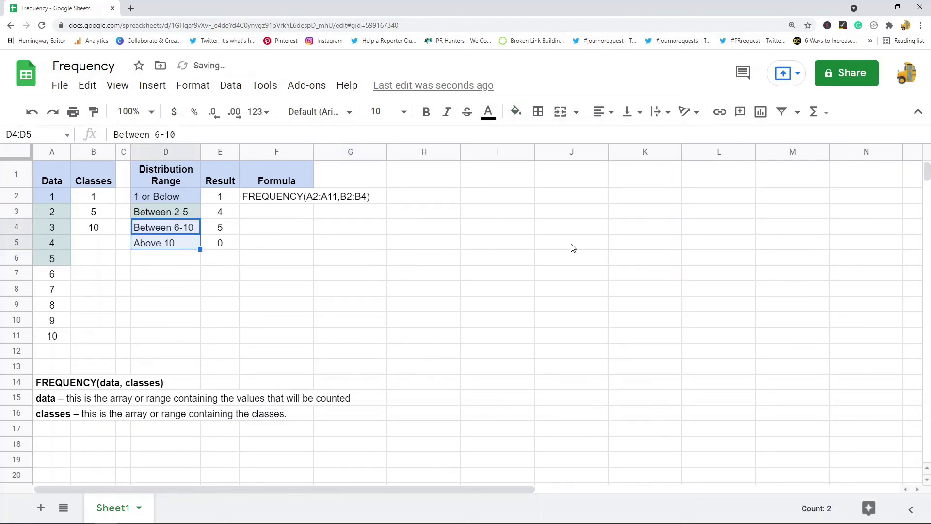
{"action": "left_click", "coordinate": [373, 278]}
Fill the values 6–10 in A7:A11 and the Between 6-10 label in D4 light orange.
{"action": "left_click", "coordinate": [178, 231]}
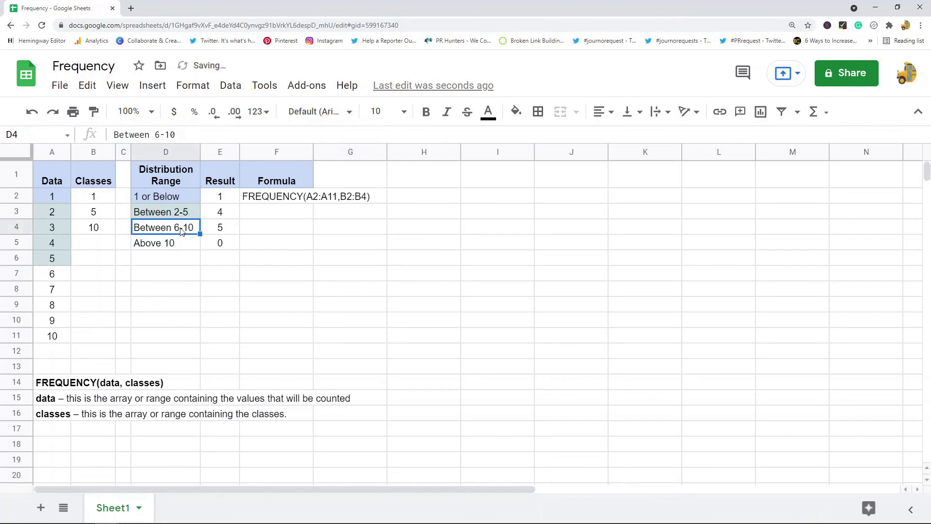
{"action": "left_click", "coordinate": [222, 232]}
{"action": "left_click_drag", "start_coordinate": [52, 274], "coordinate": [47, 338]}
{"action": "left_click", "coordinate": [515, 112]}
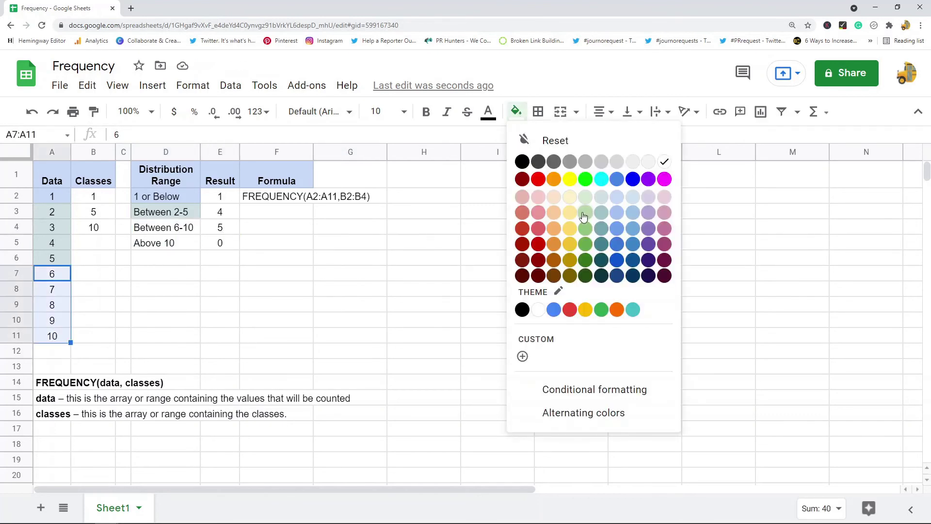
{"action": "left_click", "coordinate": [585, 201]}
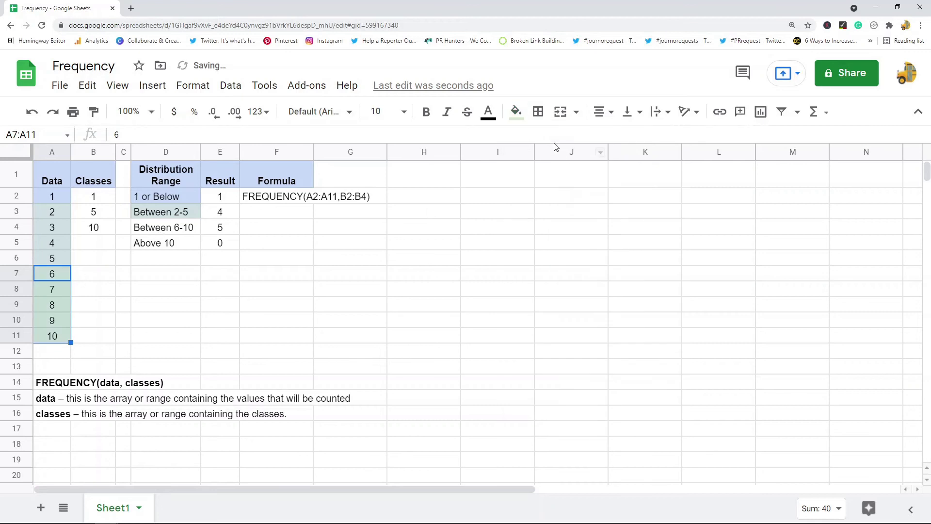
{"action": "left_click", "coordinate": [516, 112]}
{"action": "left_click", "coordinate": [552, 198]}
{"action": "left_click", "coordinate": [150, 231]}
{"action": "left_click", "coordinate": [516, 112]}
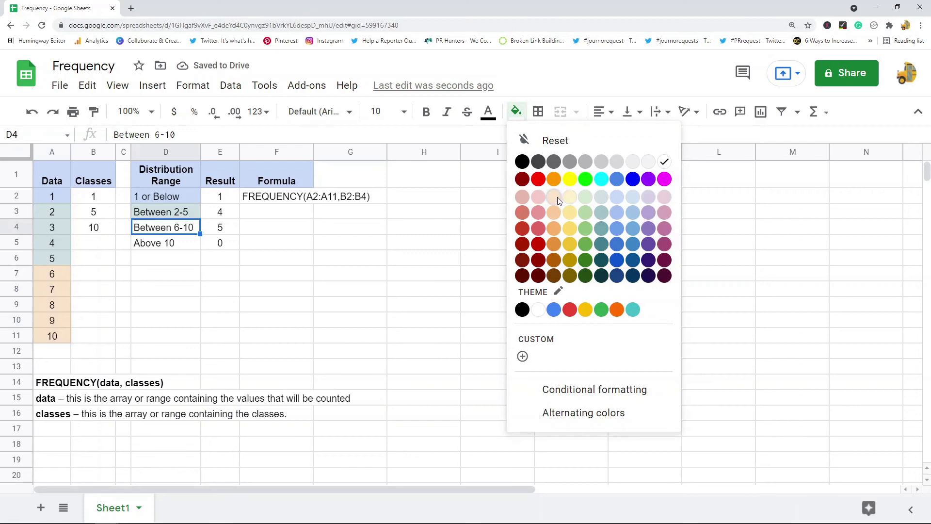
{"action": "left_click", "coordinate": [556, 199]}
{"action": "left_click", "coordinate": [279, 288]}
Point out the Above 10 row and its count of 0 in E5.
{"action": "left_click_drag", "start_coordinate": [235, 248], "coordinate": [197, 243]}
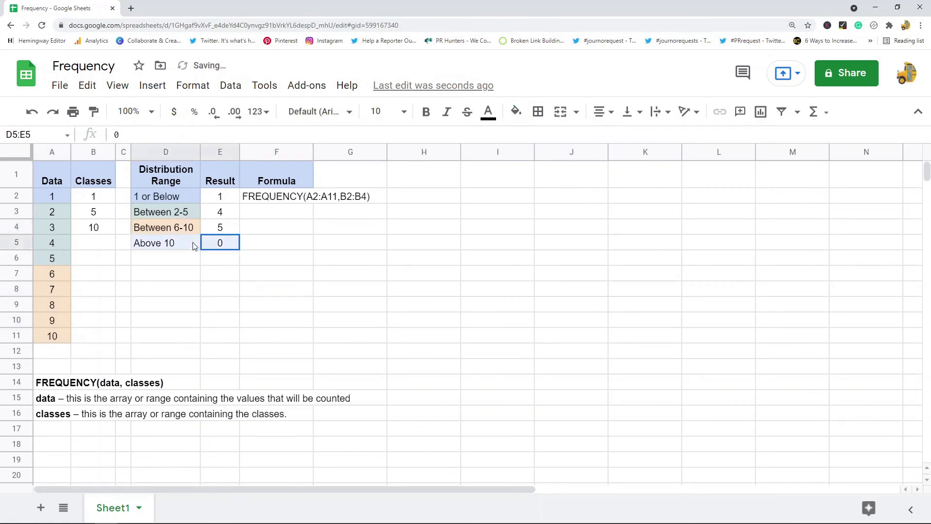
{"action": "left_click", "coordinate": [235, 245]}
{"action": "left_click", "coordinate": [277, 320]}
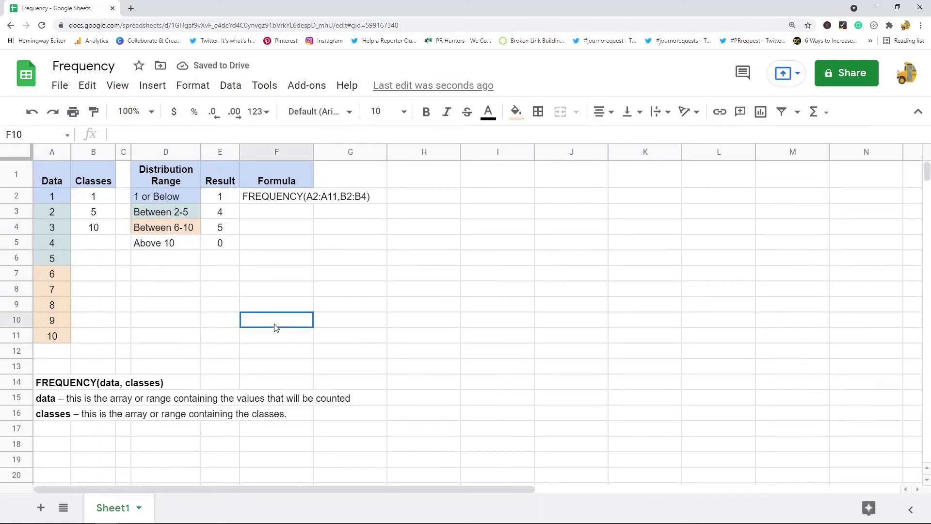
{"action": "left_click_drag", "start_coordinate": [207, 199], "coordinate": [174, 202]}
{"action": "left_click", "coordinate": [56, 194]}
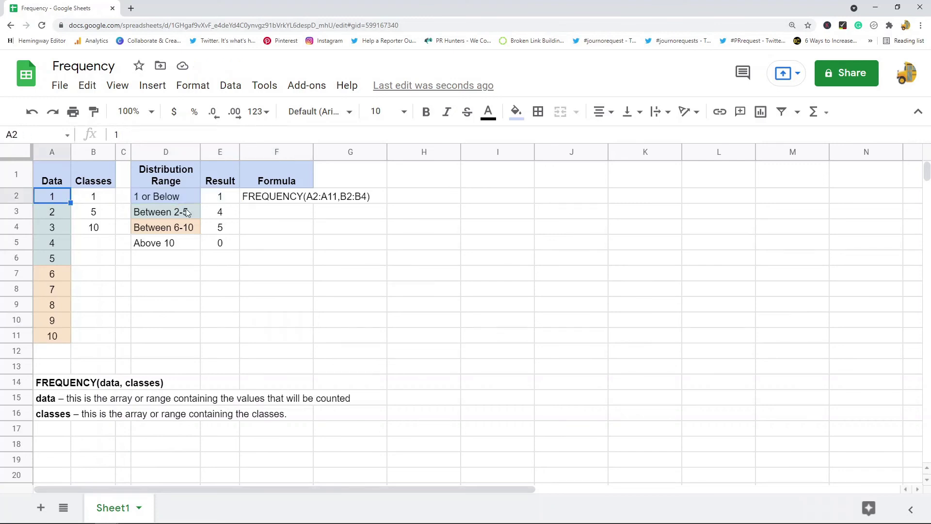
{"action": "left_click", "coordinate": [224, 216]}
{"action": "left_click", "coordinate": [162, 212]}
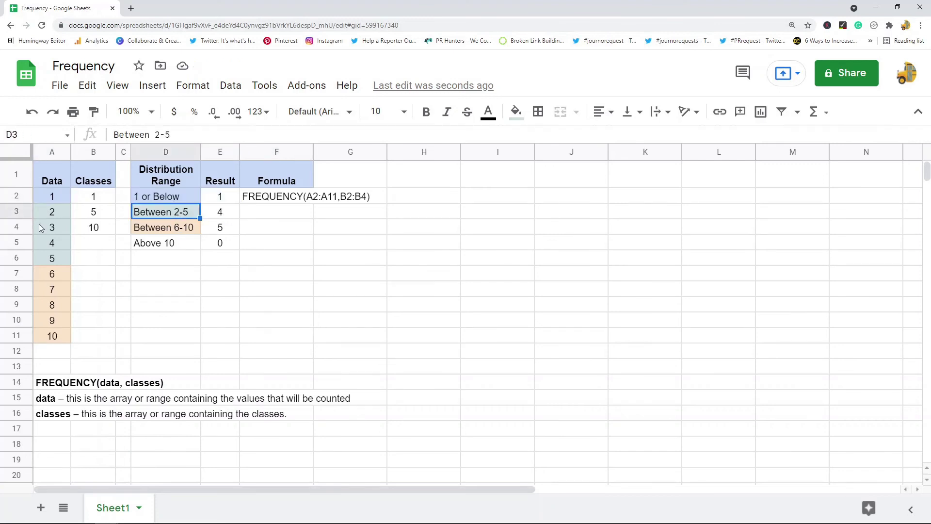
{"action": "left_click_drag", "start_coordinate": [48, 212], "coordinate": [52, 259]}
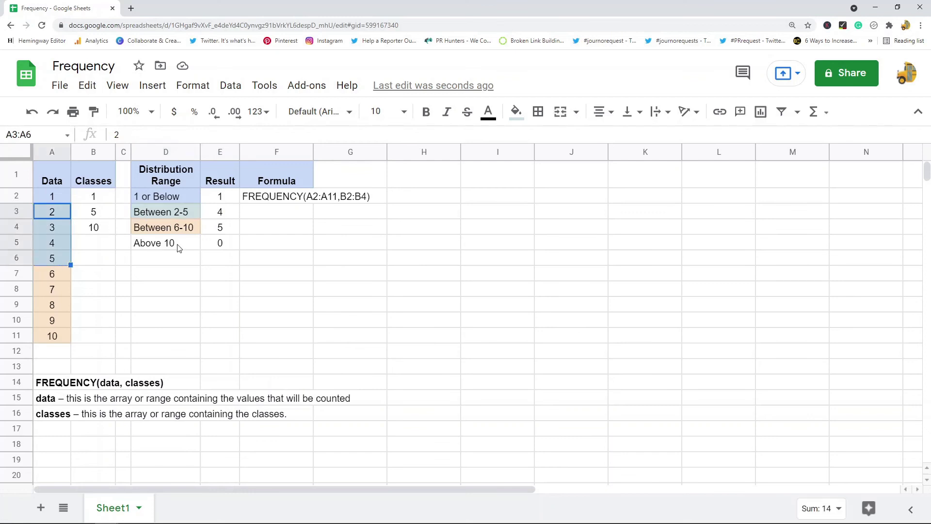
{"action": "left_click", "coordinate": [212, 232]}
{"action": "left_click", "coordinate": [165, 227]}
{"action": "left_click_drag", "start_coordinate": [51, 274], "coordinate": [52, 336]}
{"action": "left_click", "coordinate": [236, 279]}
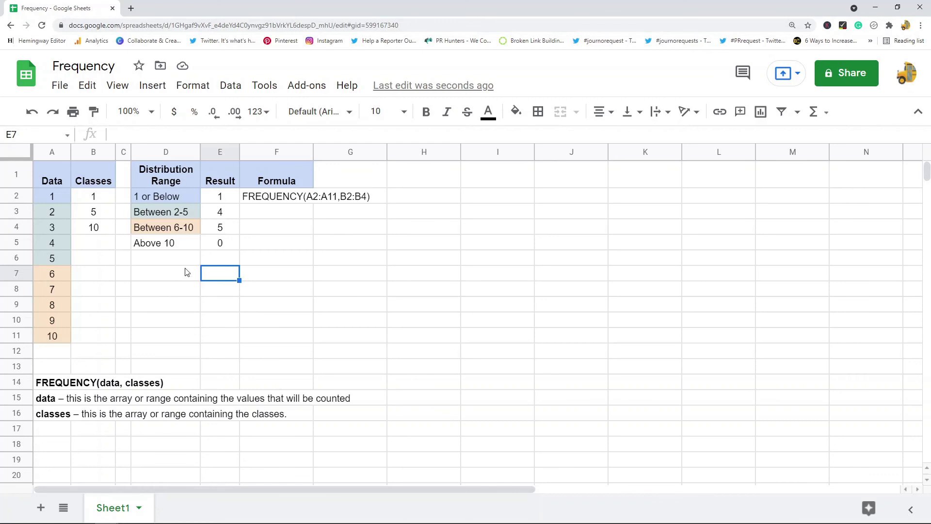
{"action": "left_click_drag", "start_coordinate": [98, 200], "coordinate": [95, 232]}
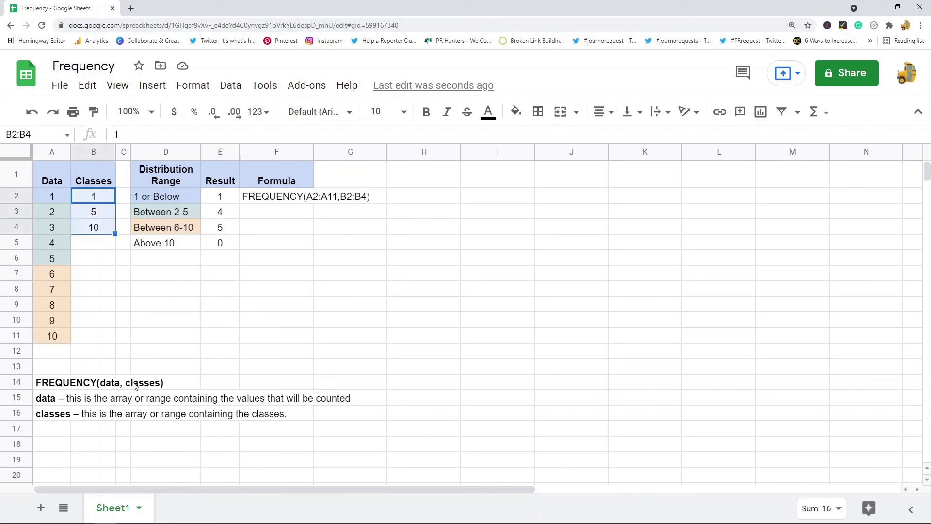